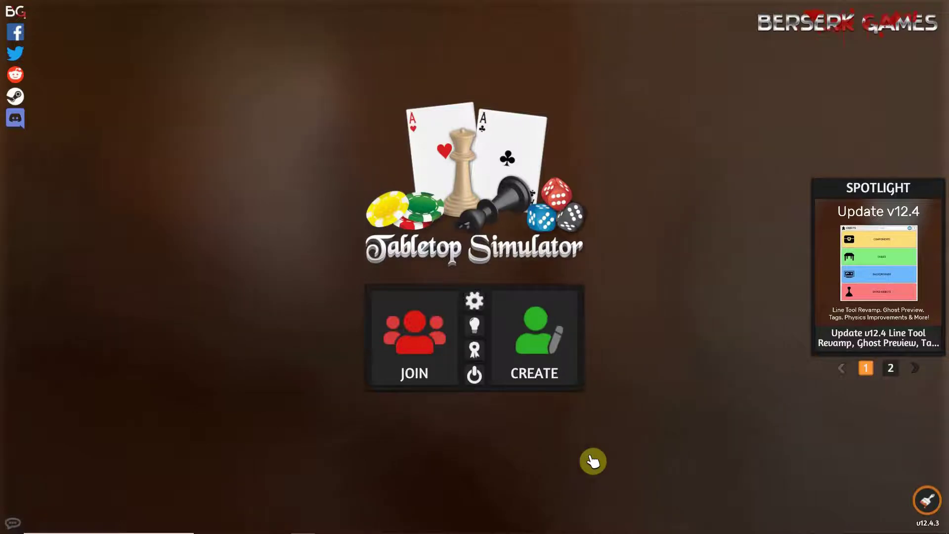
- View the modes offered for creating a game and close the selection
click(552, 372)
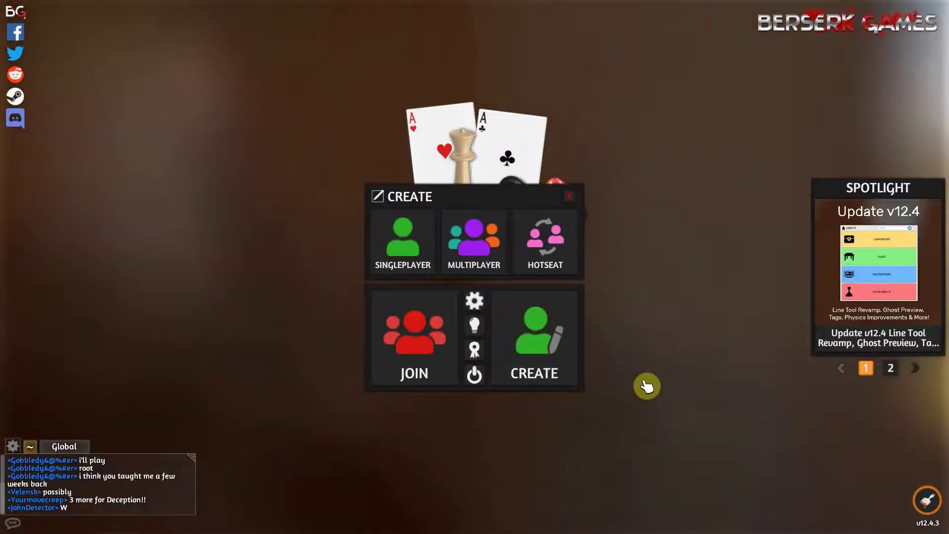
click(571, 197)
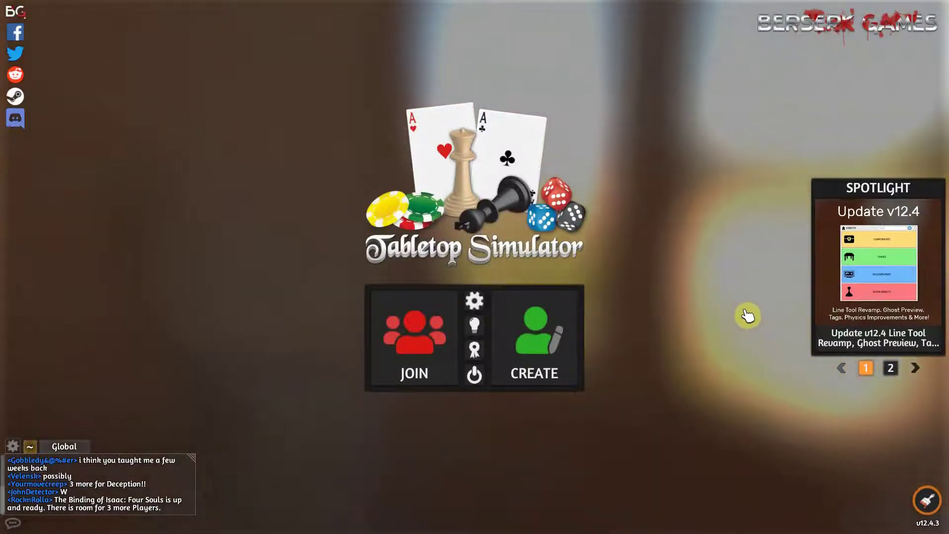
- Browse the list of multiplayer servers and search it for "aos"
click(418, 364)
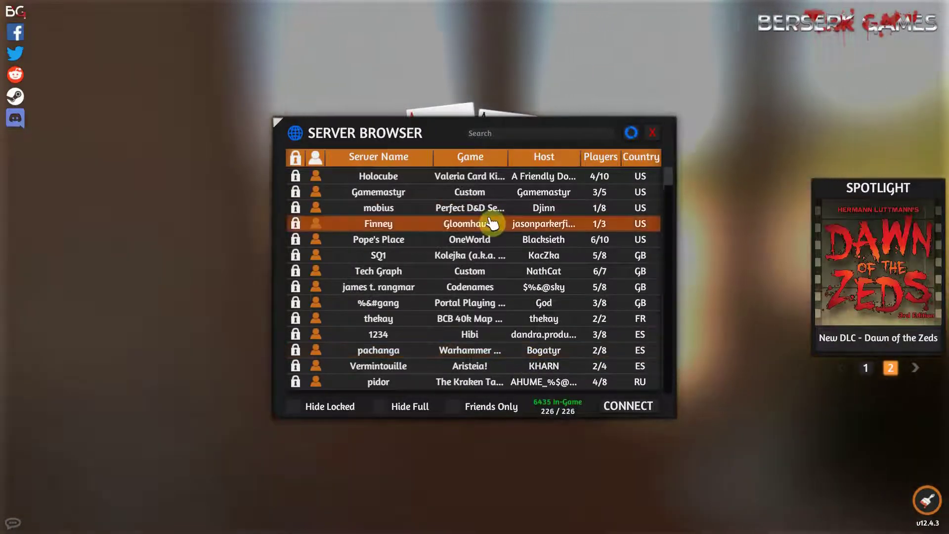
scroll(493, 224, down, 1)
scroll(493, 223, down, 3)
scroll(492, 223, up, 4)
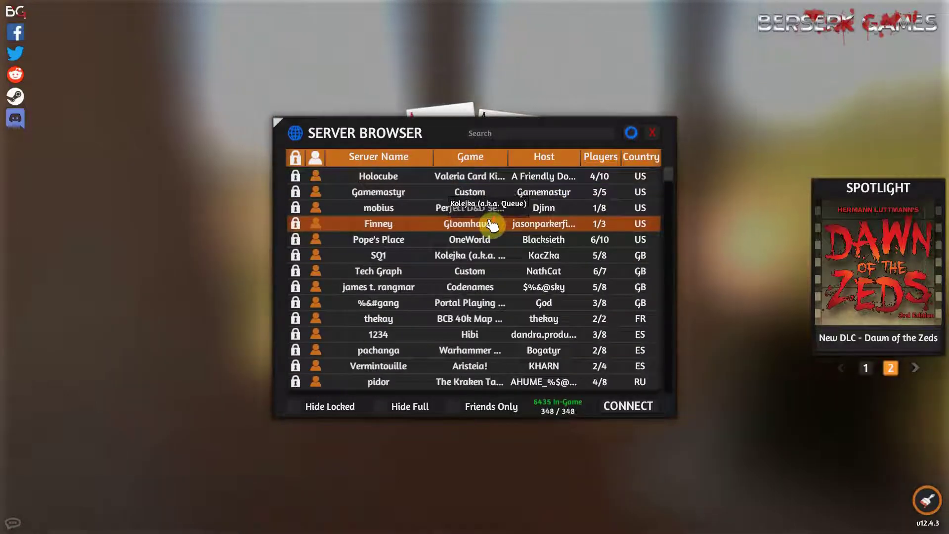
click(486, 134)
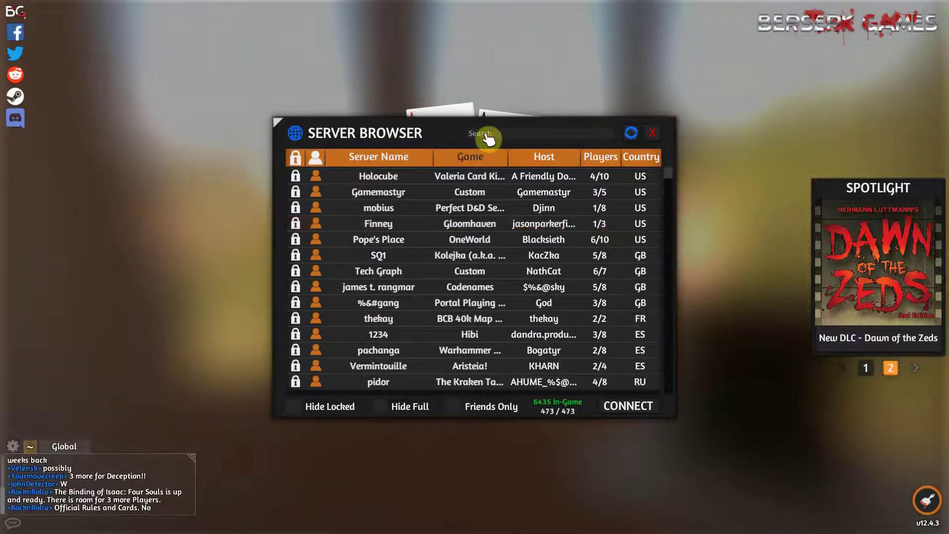
text(ao)
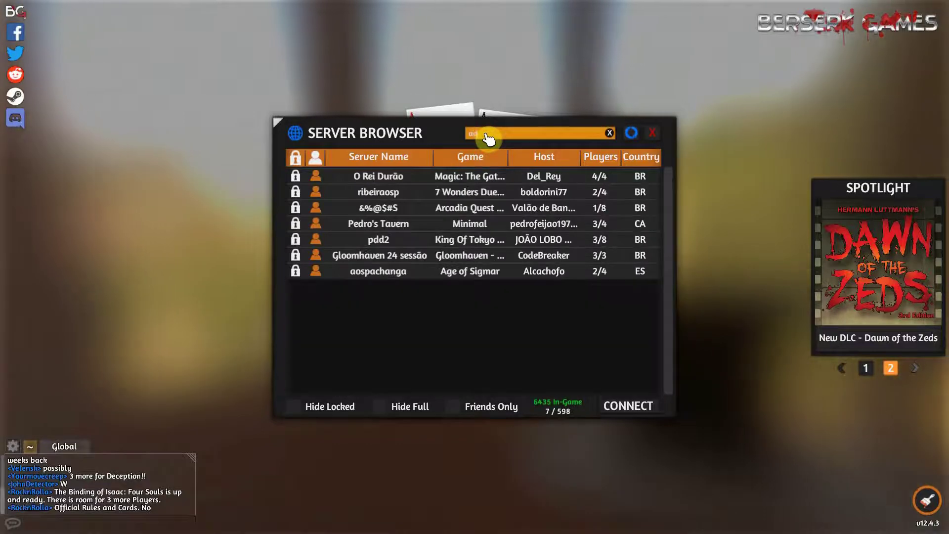
text(s)
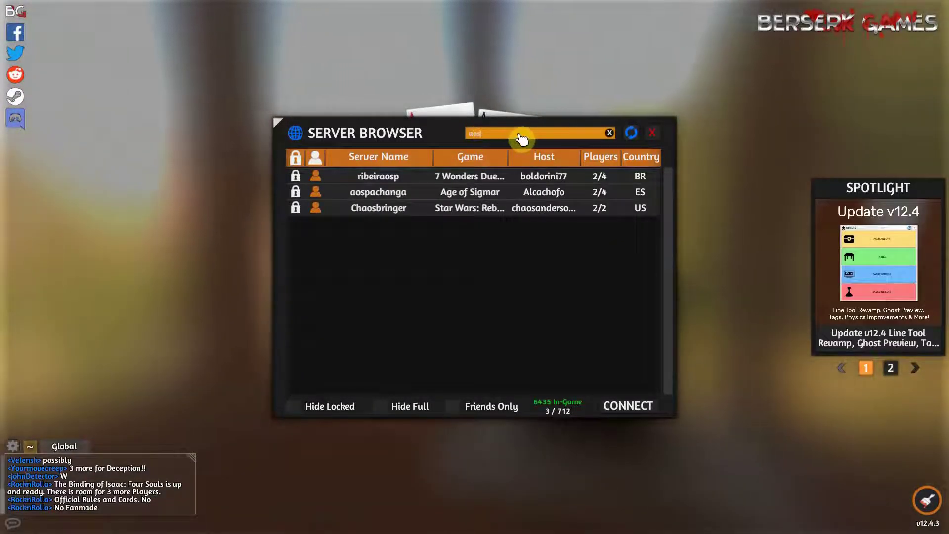
- Try hiding full servers in the filtered server list and show them again
click(491, 197)
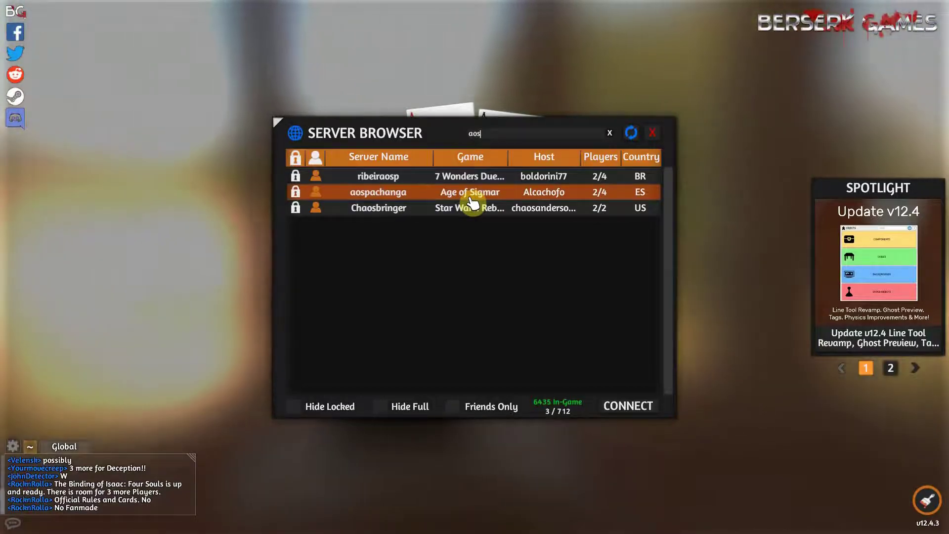
click(489, 268)
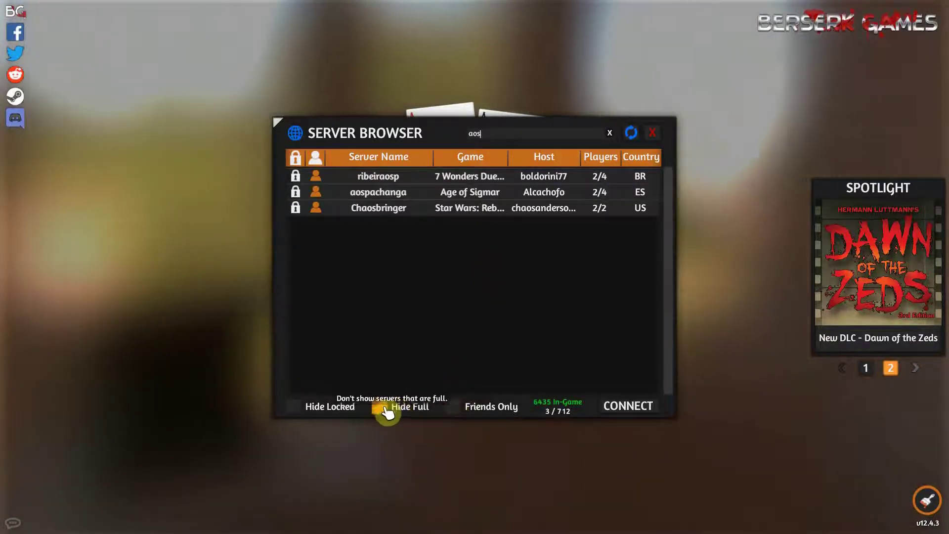
click(381, 409)
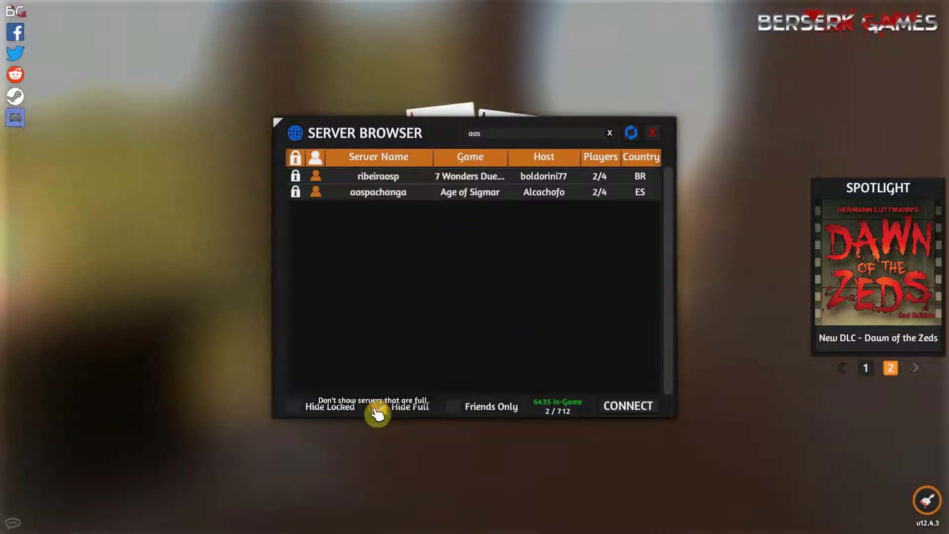
click(378, 408)
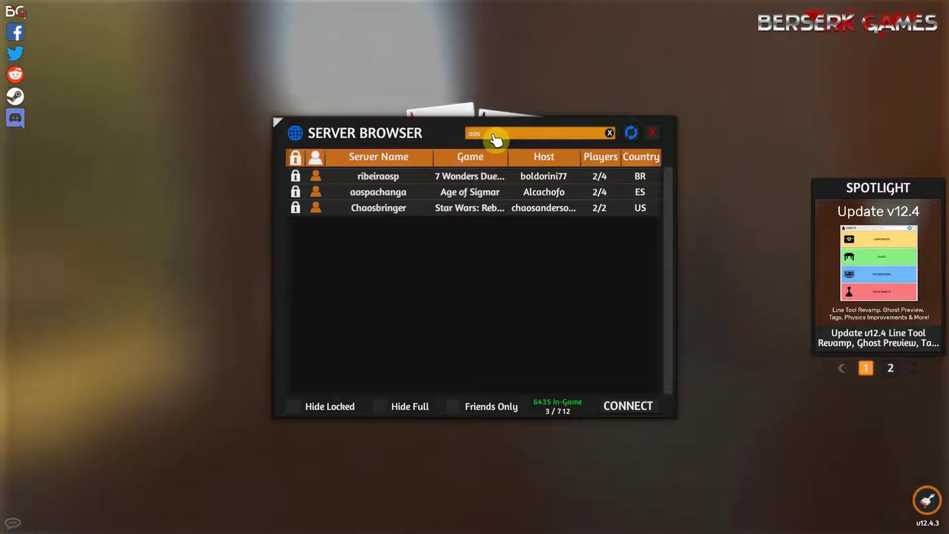
- Try to join the Age of Sigmar server aospachanga, cancel at the password request, and reopen and close the server browser
click(472, 195)
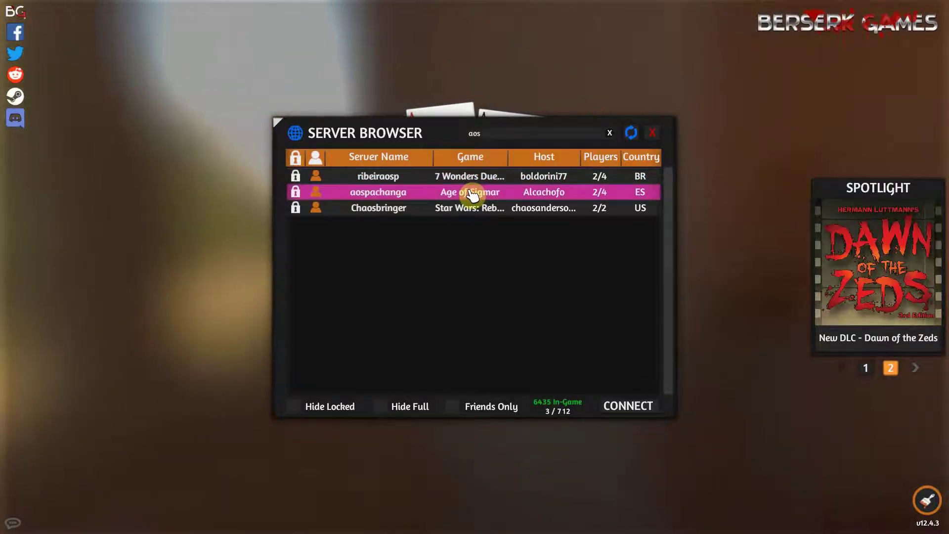
double_click(472, 194)
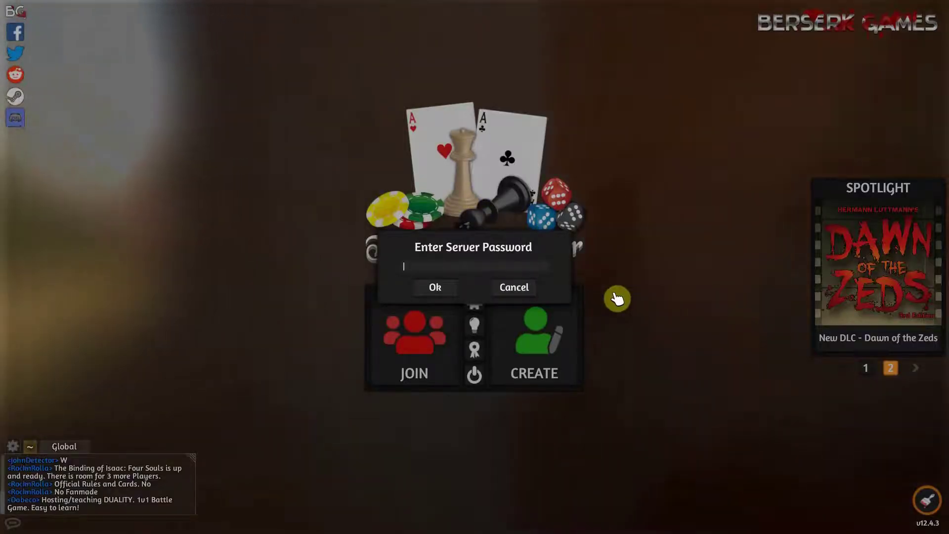
click(521, 293)
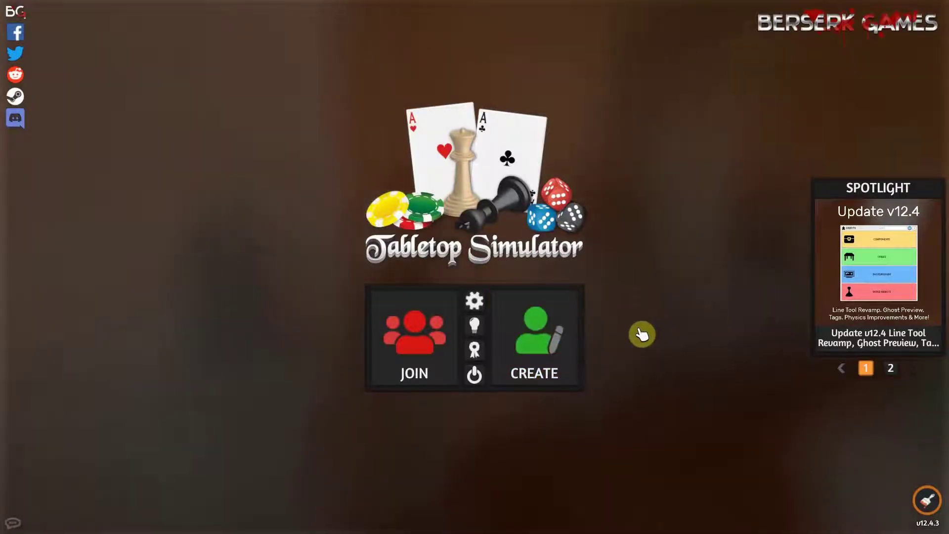
click(392, 355)
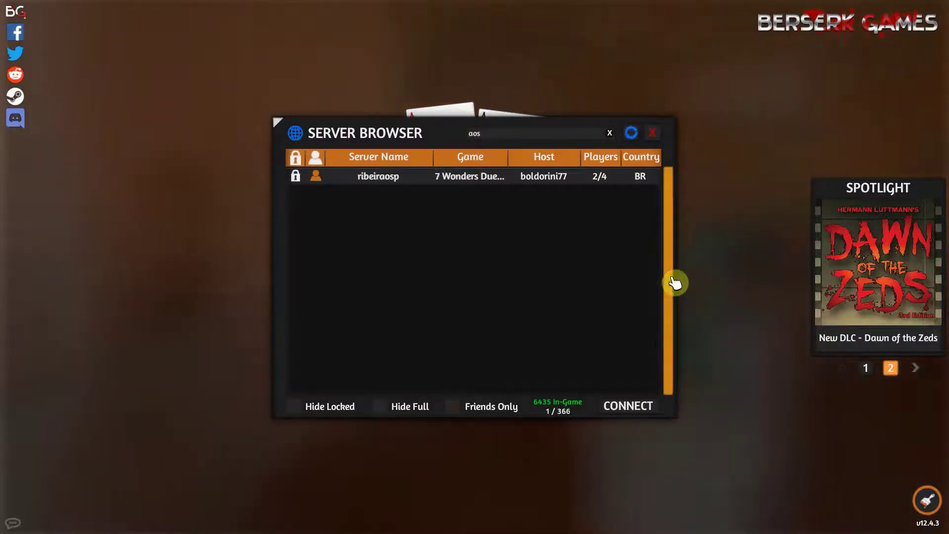
click(653, 135)
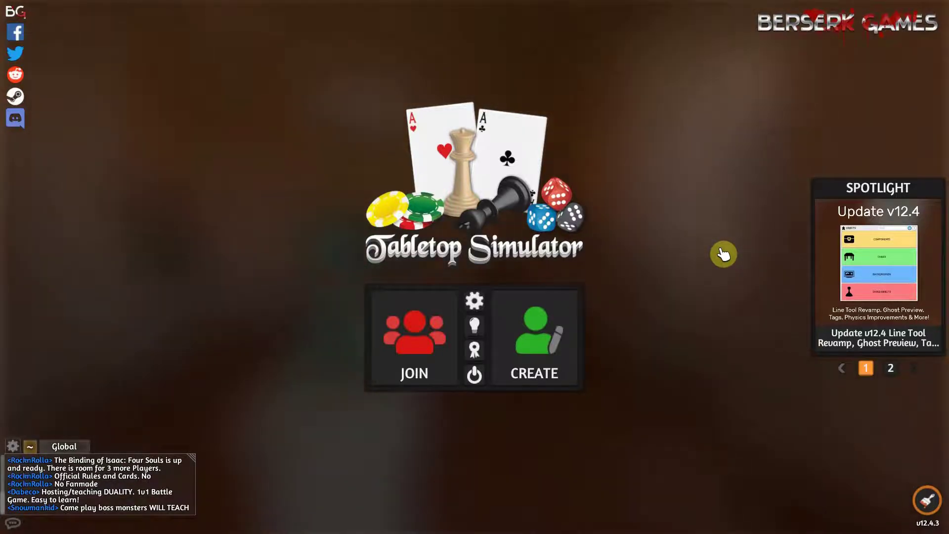
- Create a singleplayer game and load the saved game AOS Board 2
click(542, 339)
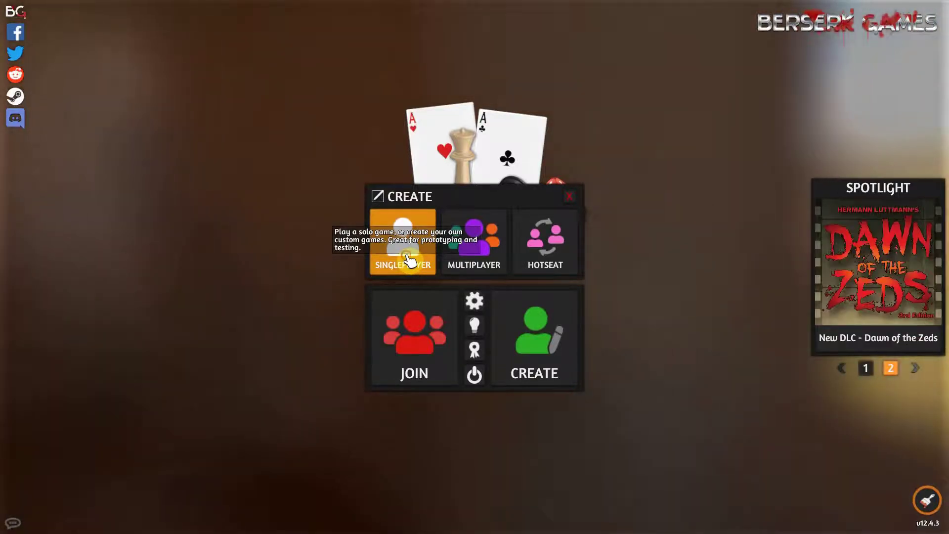
click(391, 265)
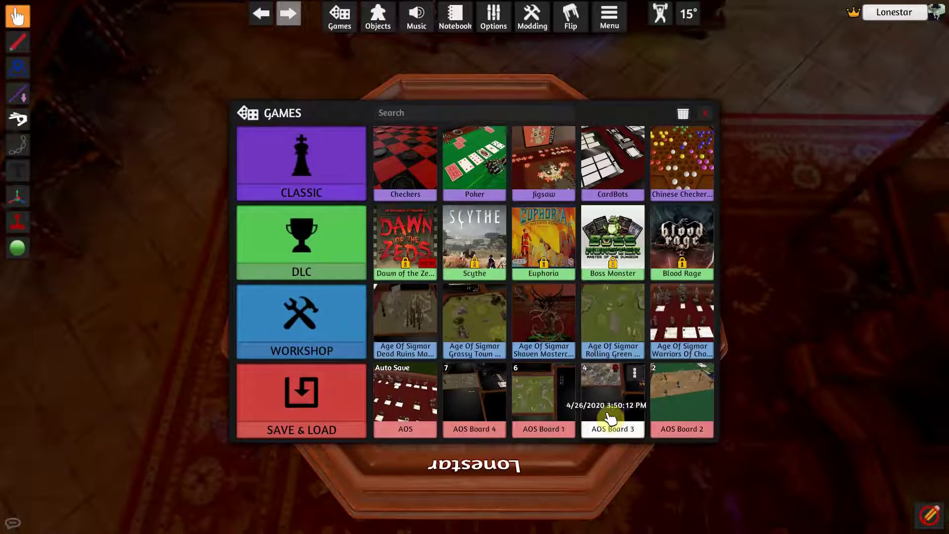
click(683, 407)
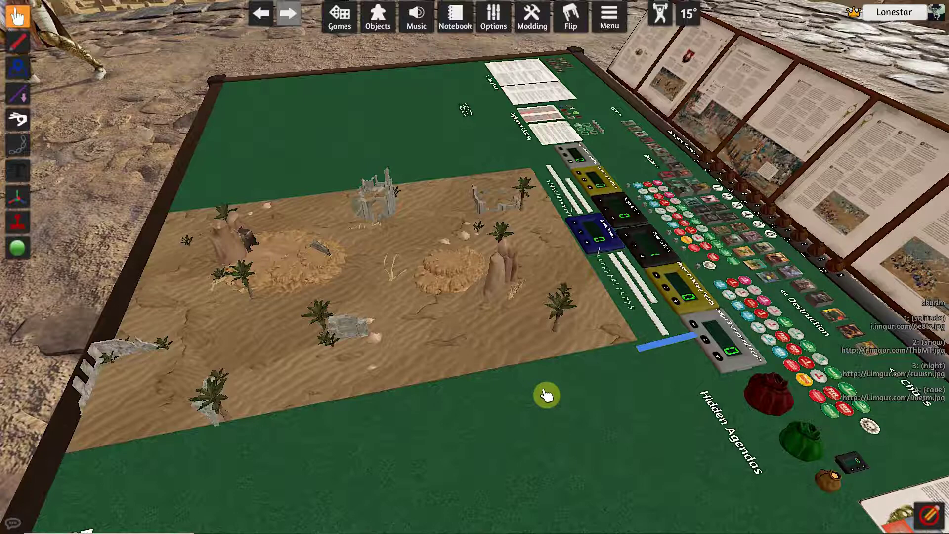
- Examine the desert battlefield, score counters, tokens and rule boards on the table from several angles
scroll(587, 370, down, 5)
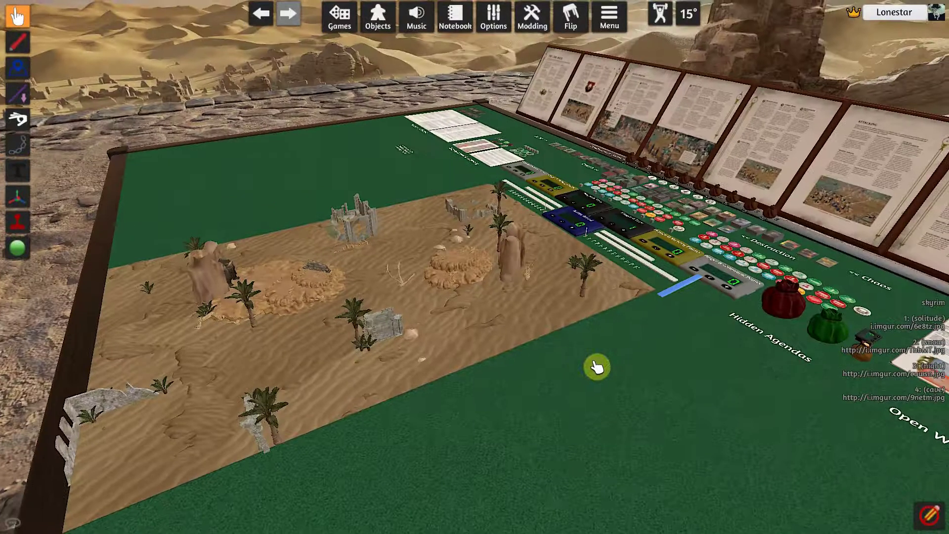
key(d)
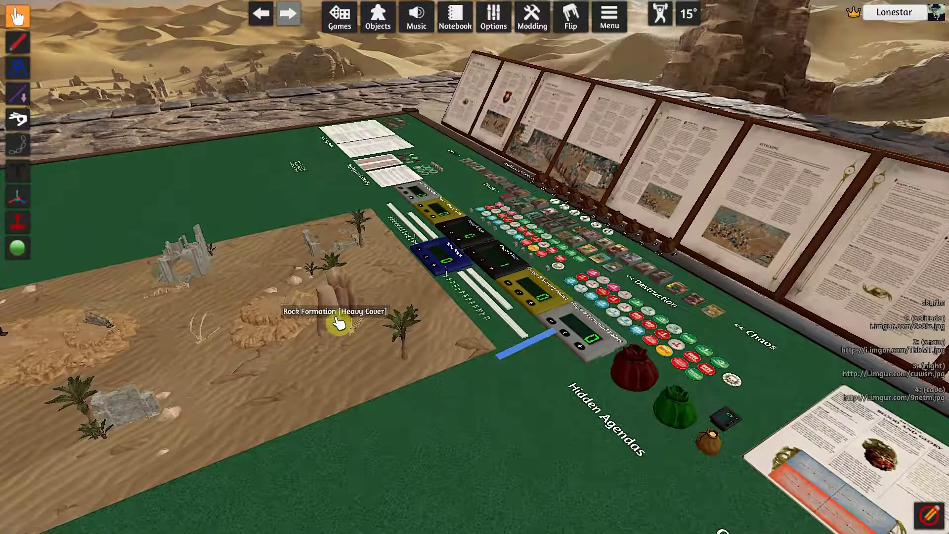
key(a)
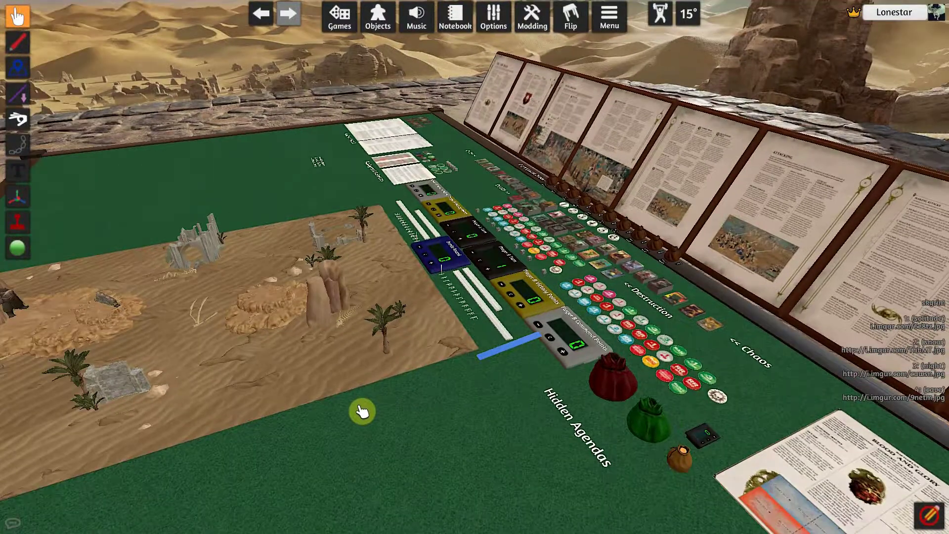
key(a)
key(a)
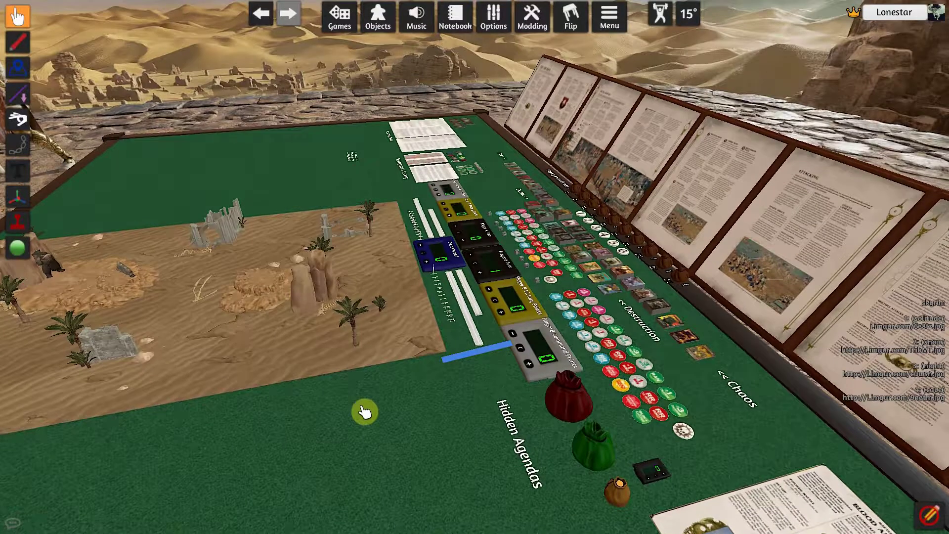
scroll(364, 411, up, 5)
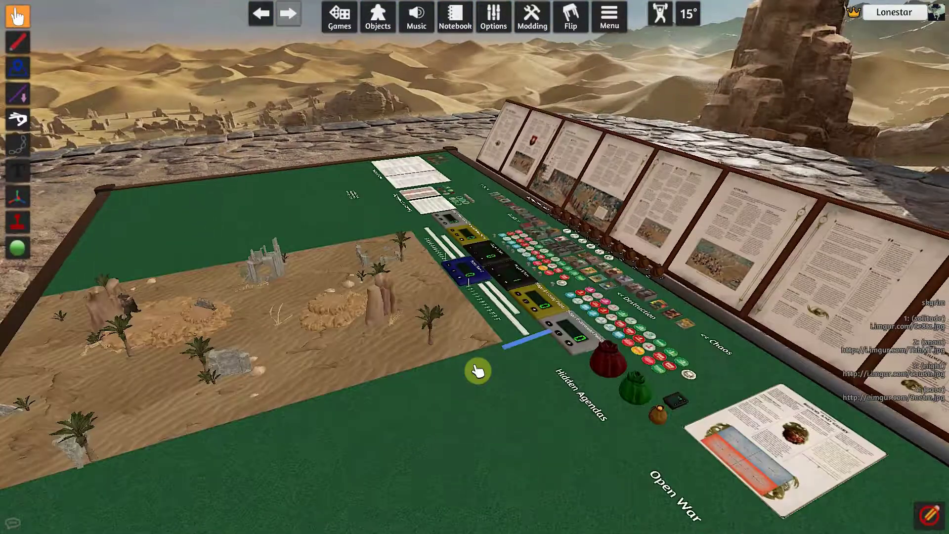
drag(477, 371, 448, 192)
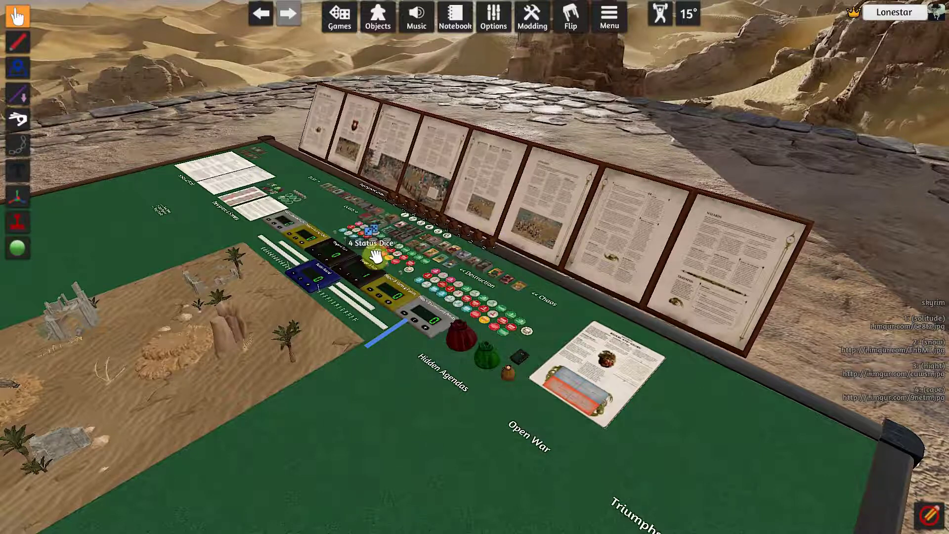
scroll(424, 390, up, 2)
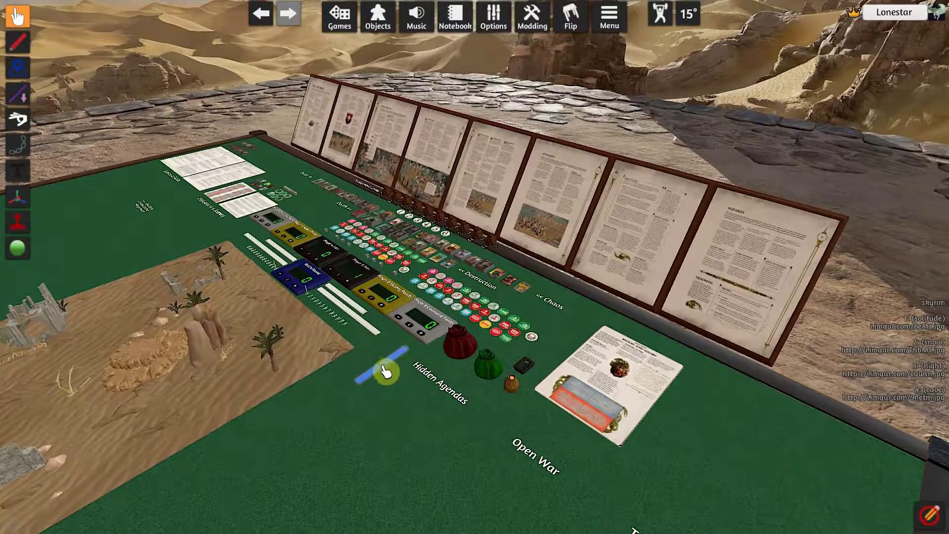
key(e)
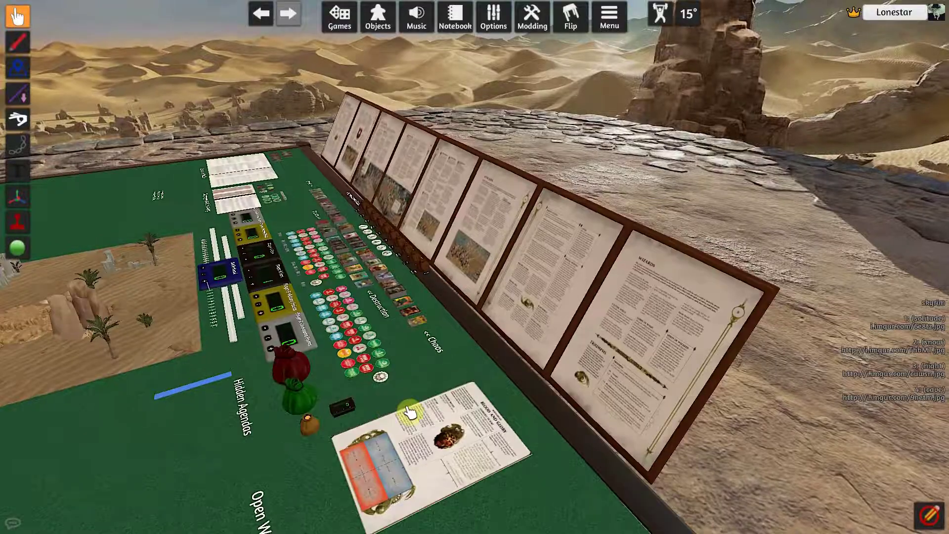
key(e)
key(e)
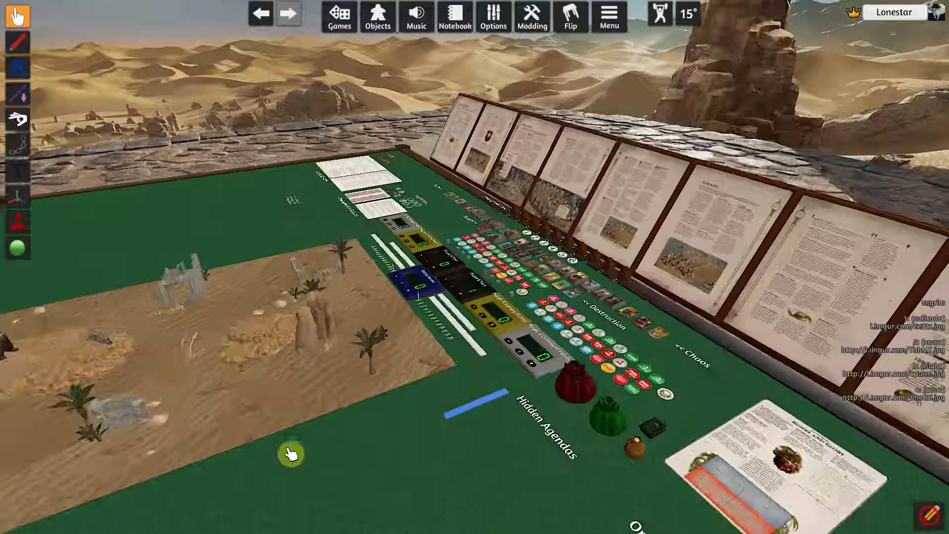
key(e)
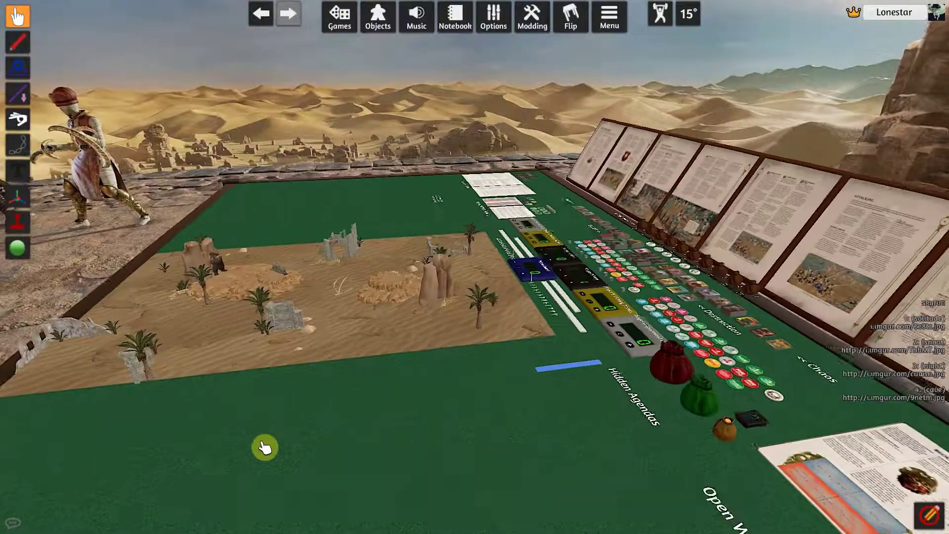
key(e)
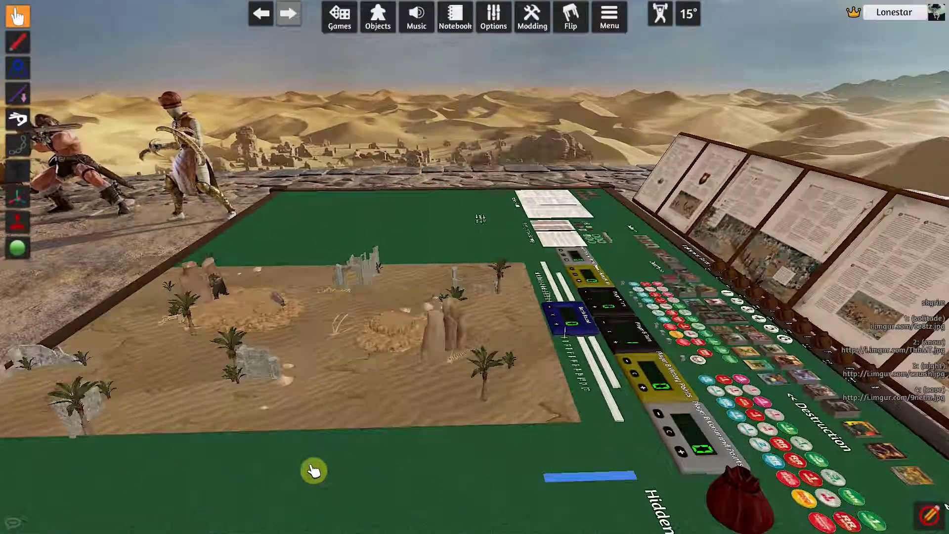
key(e)
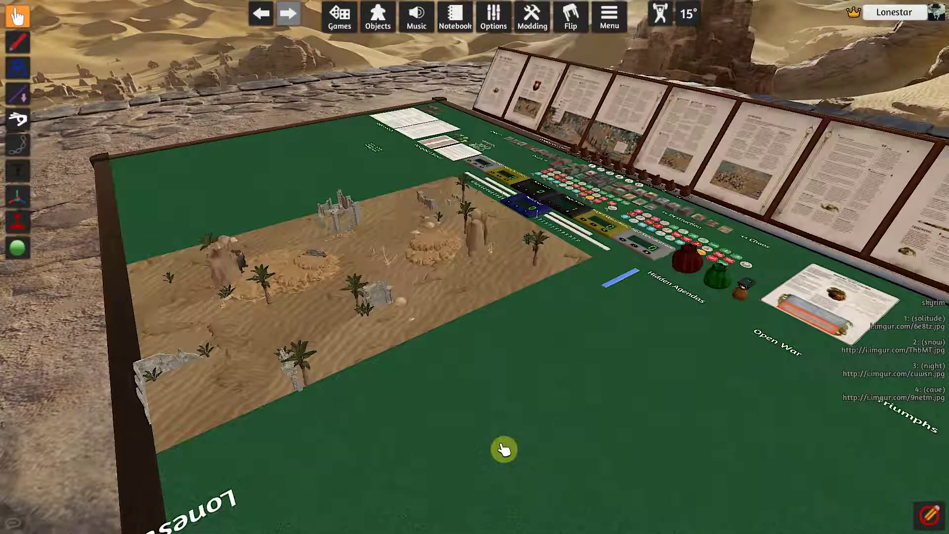
scroll(503, 450, up, 3)
scroll(506, 459, down, 4)
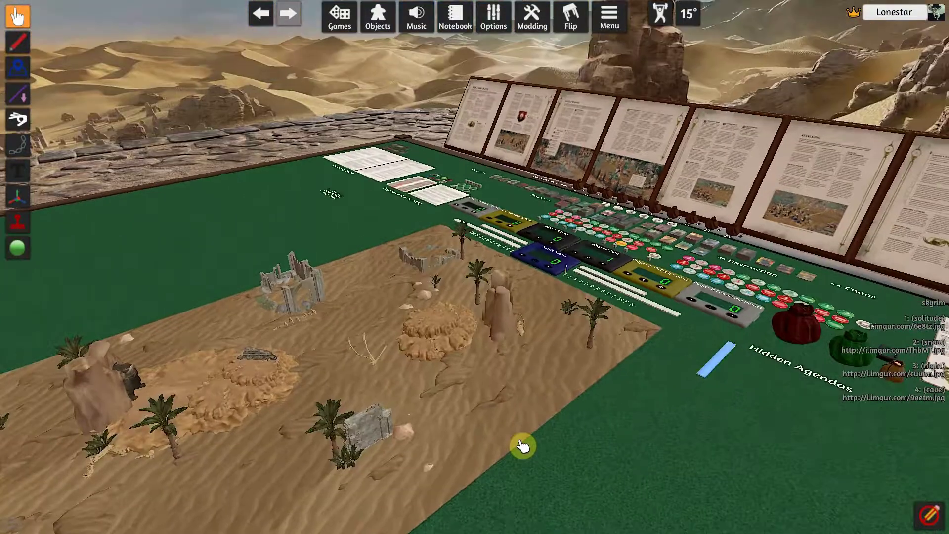
scroll(511, 400, down, 3)
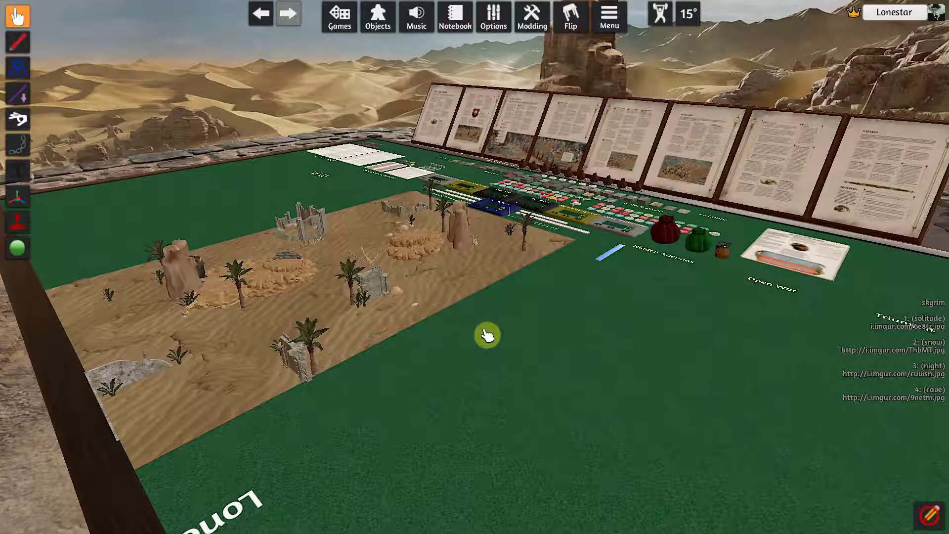
key(d)
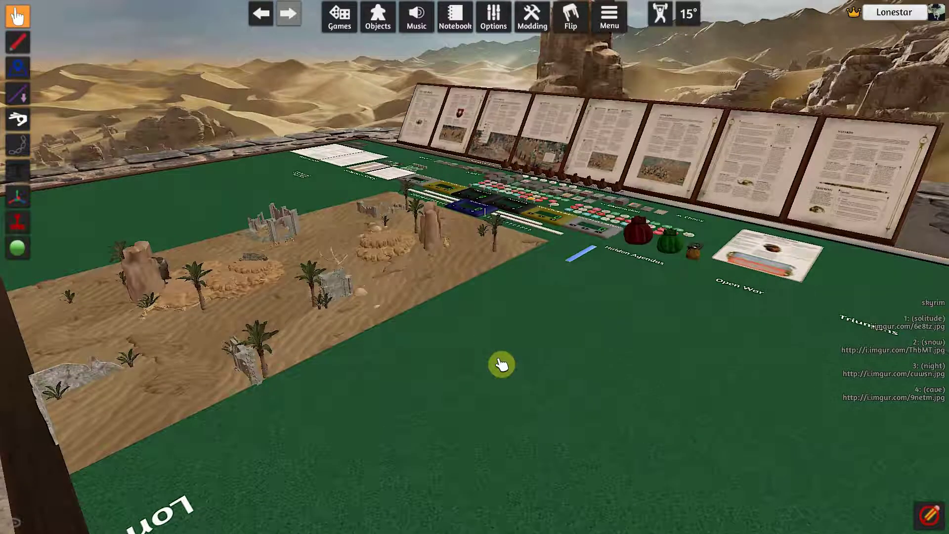
key(d)
- Leave the singleplayer table and return to the main menu, accepting the exit confirmation
click(610, 24)
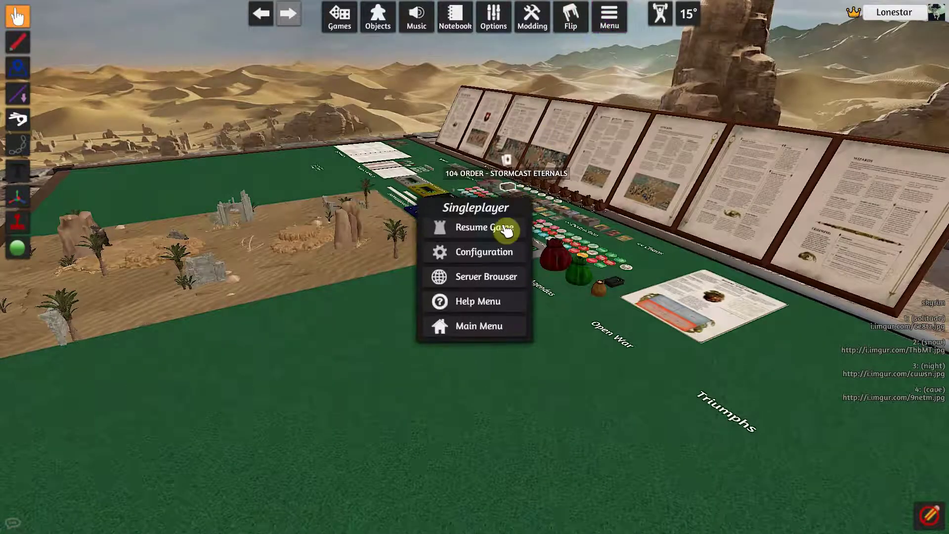
click(479, 327)
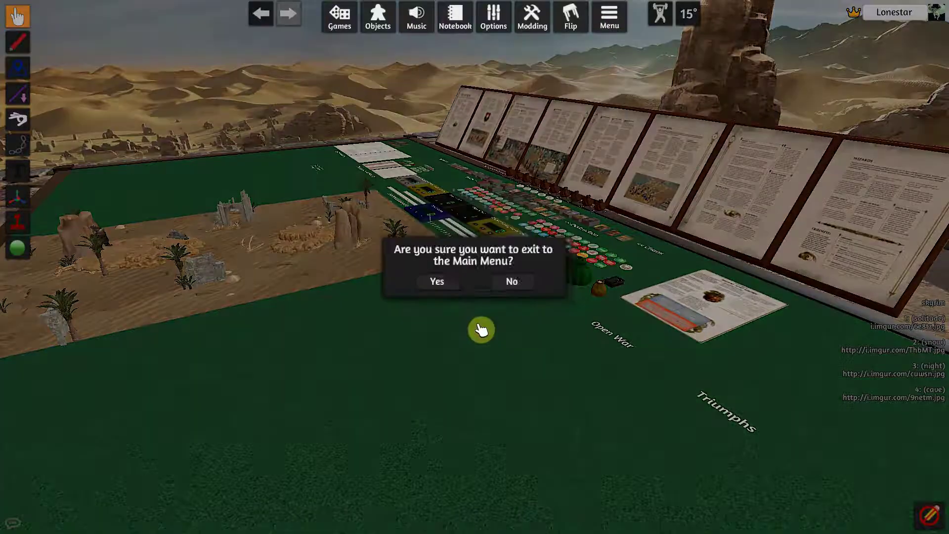
click(434, 283)
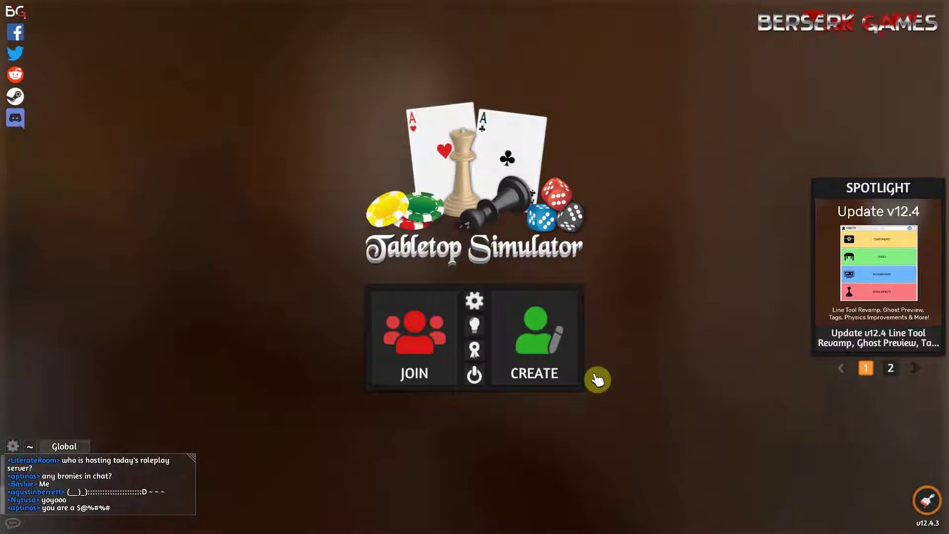
- Start setting up a new multiplayer game and name the server AOS NA
click(555, 357)
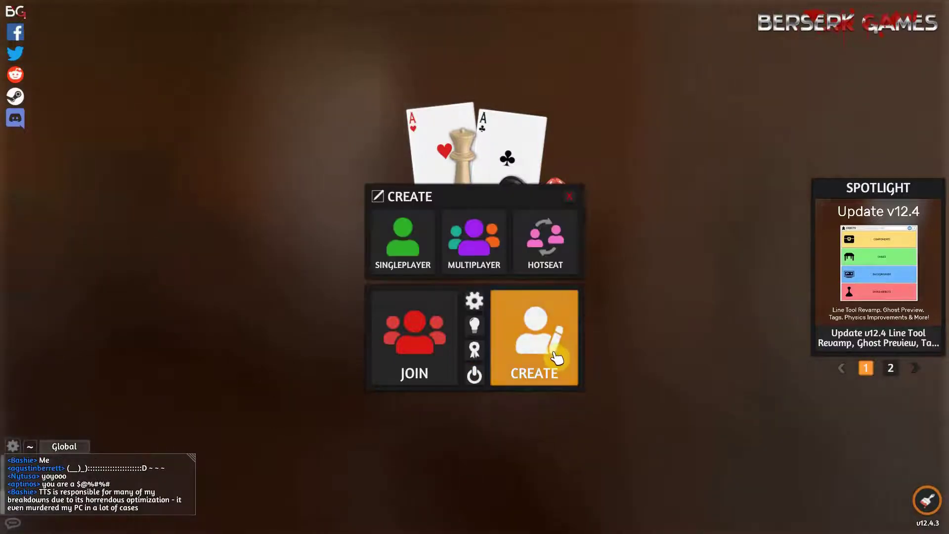
click(483, 258)
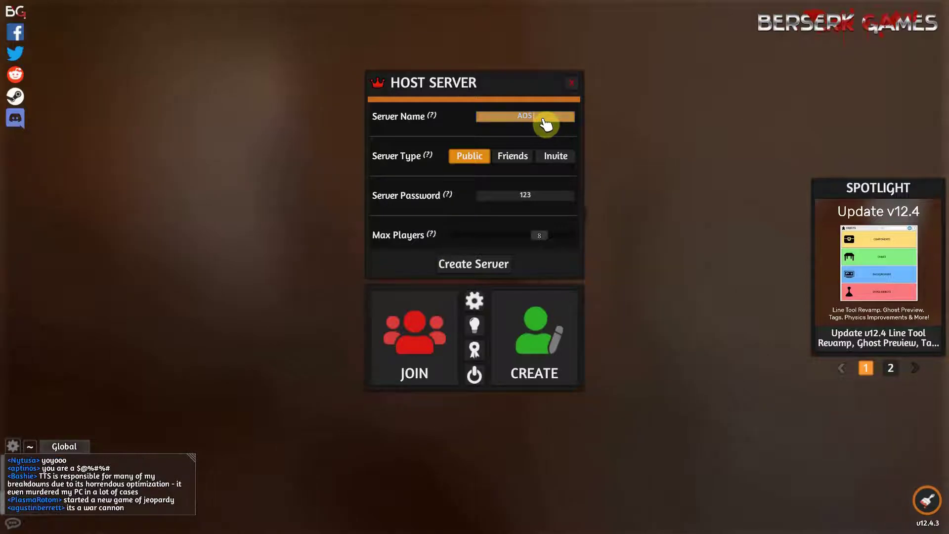
key(BackSpace)
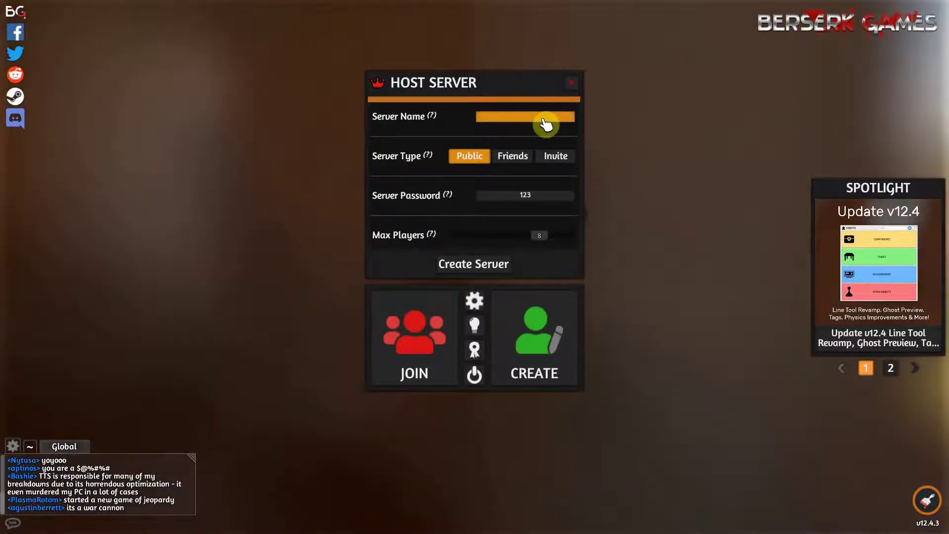
text(S)
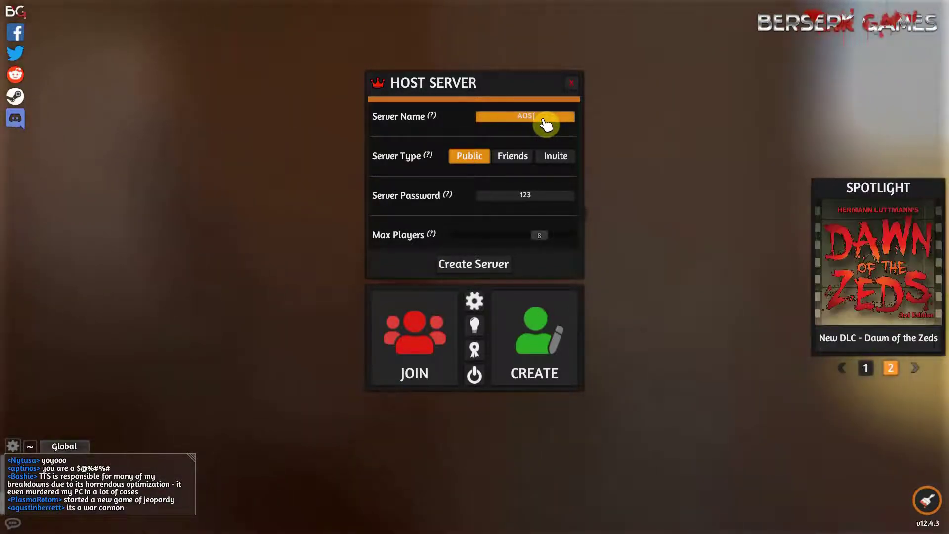
text( NA)
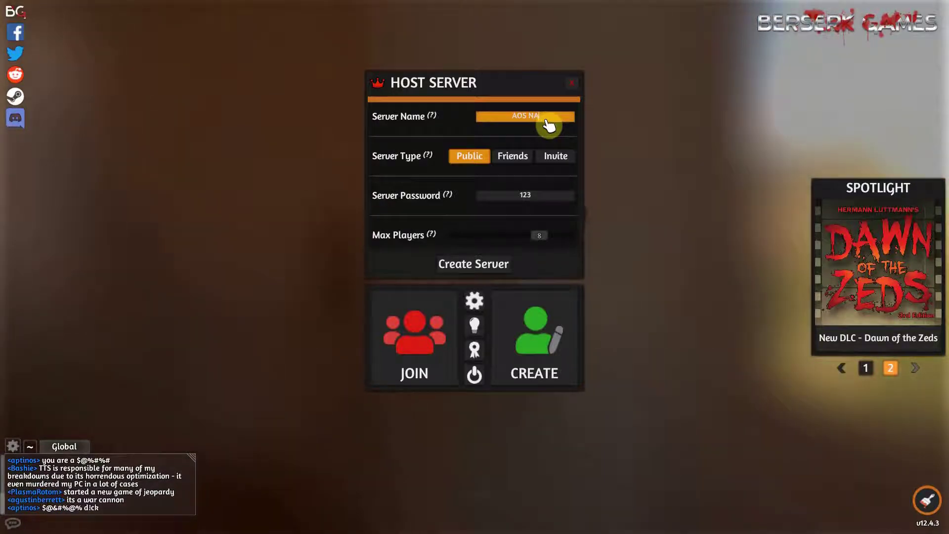
click(632, 187)
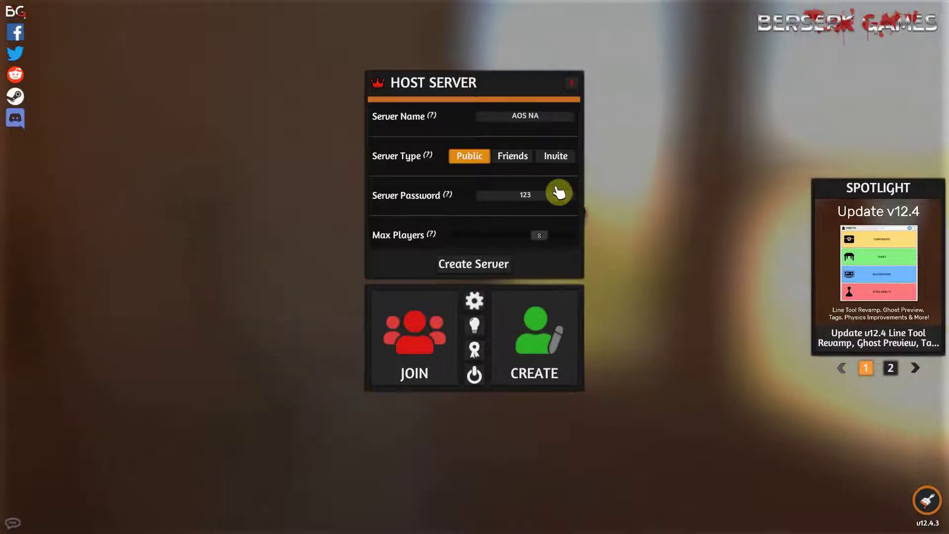
- Enter the server password, limit the server to 5 players, and create the public server
click(540, 201)
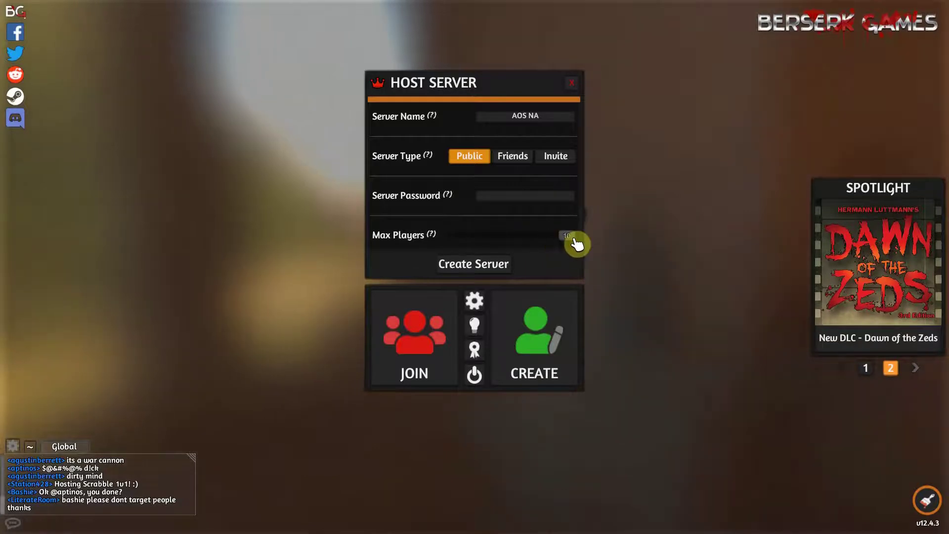
drag(543, 244, 497, 249)
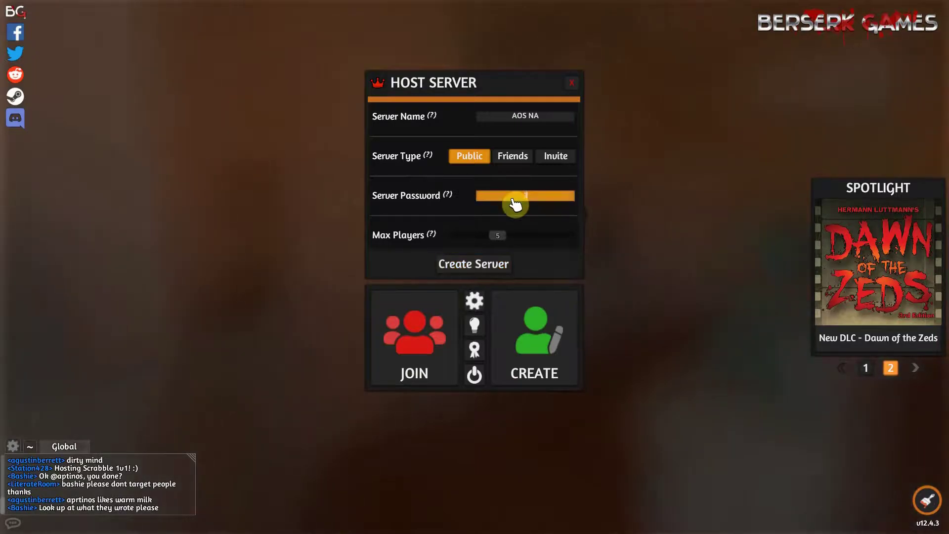
click(496, 272)
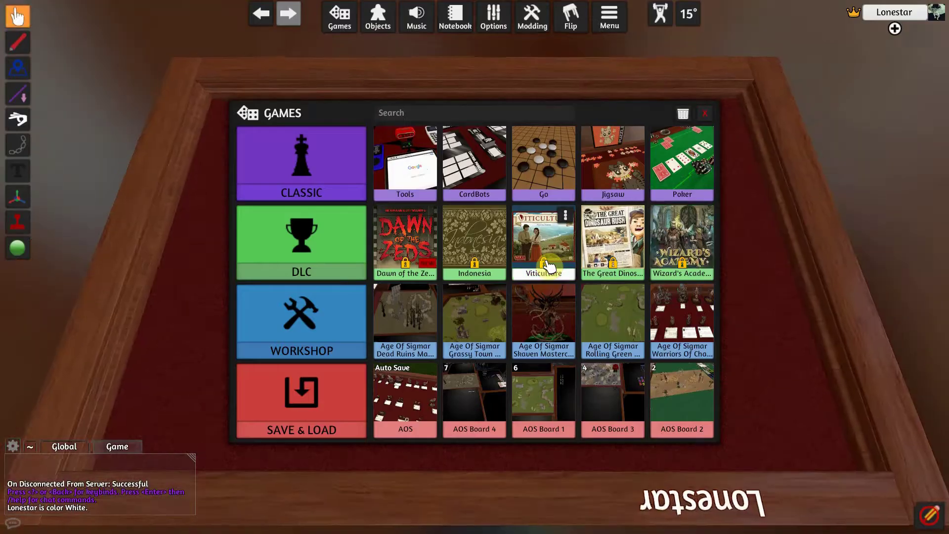